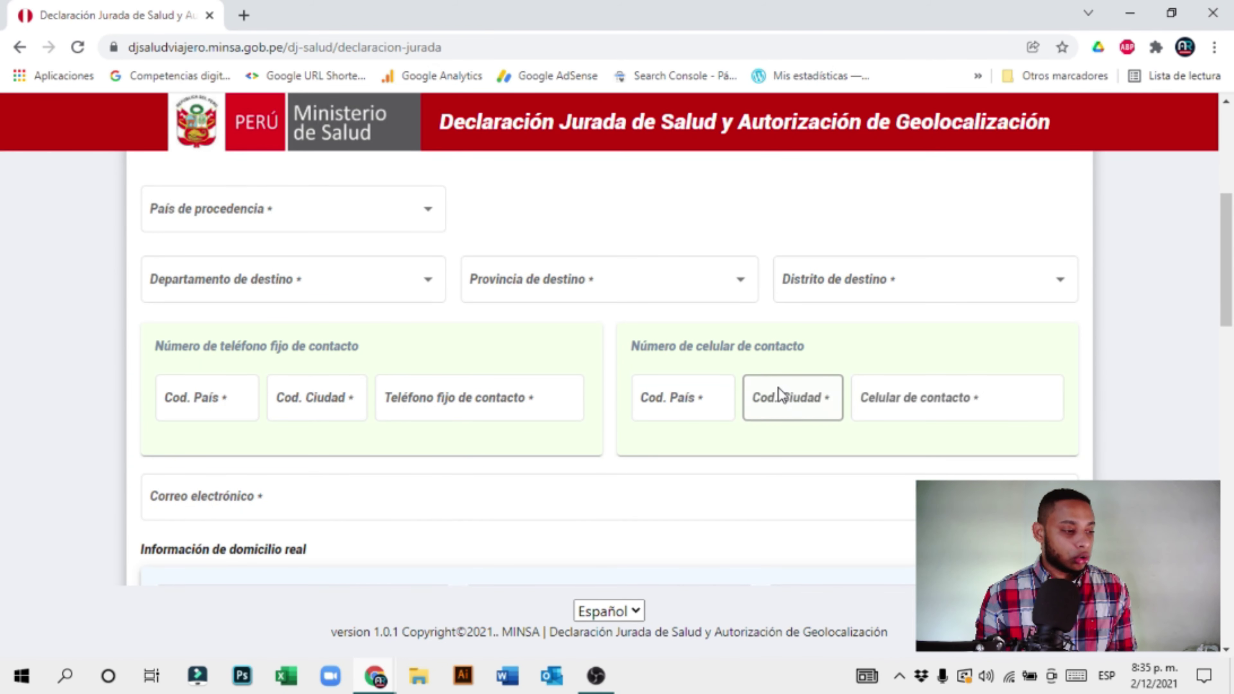
- Examine the blank destination, contact, home address and companion fields of the personal information section
scroll(683, 482, "down", 6)
scroll(325, 378, "up", 4)
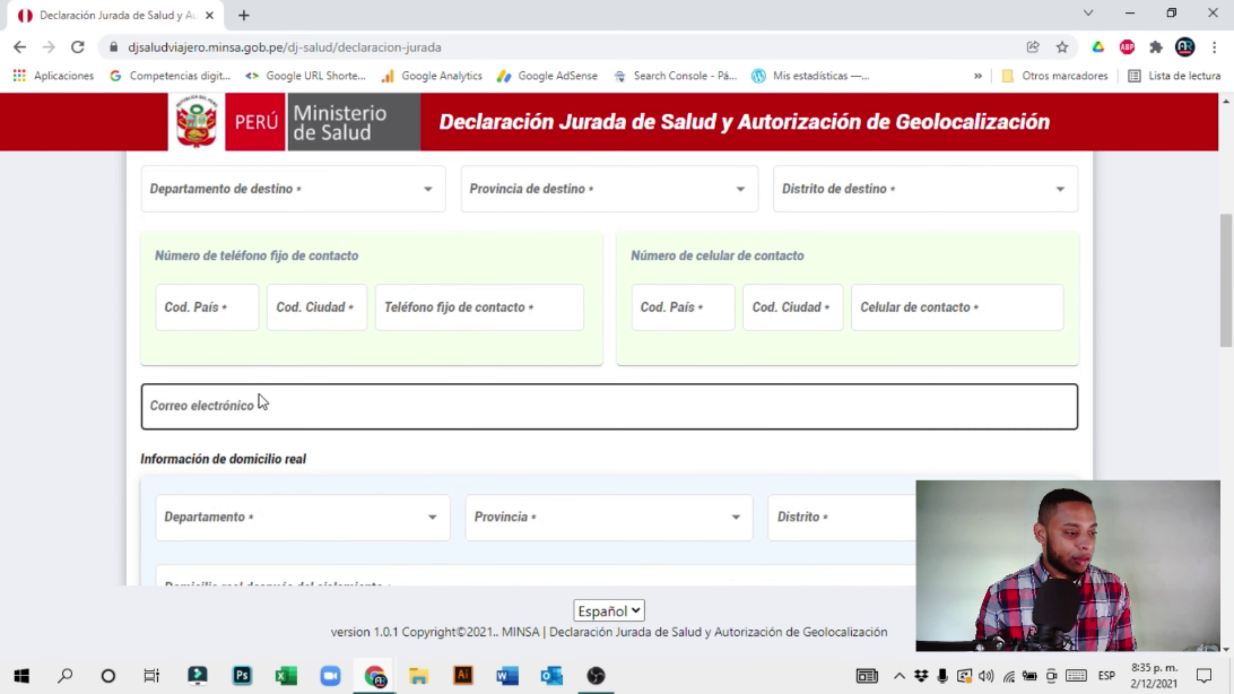
scroll(258, 398, "down", 2)
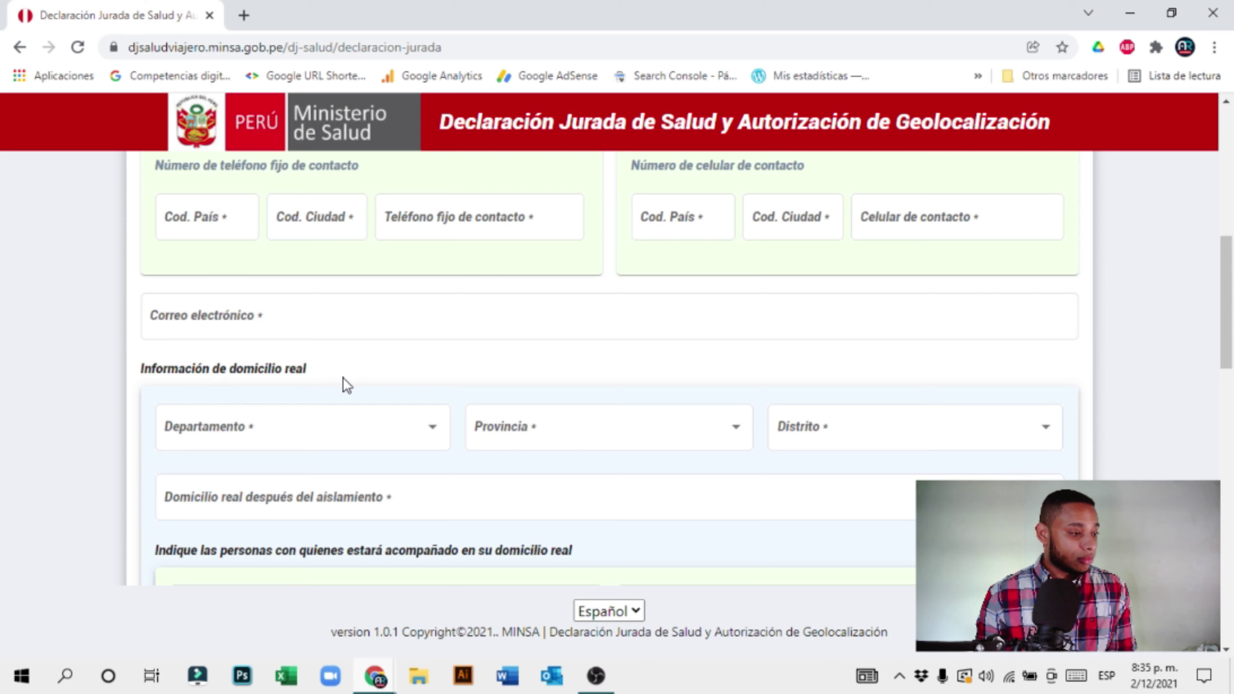
scroll(343, 382, "down", 2)
scroll(343, 389, "up", 2)
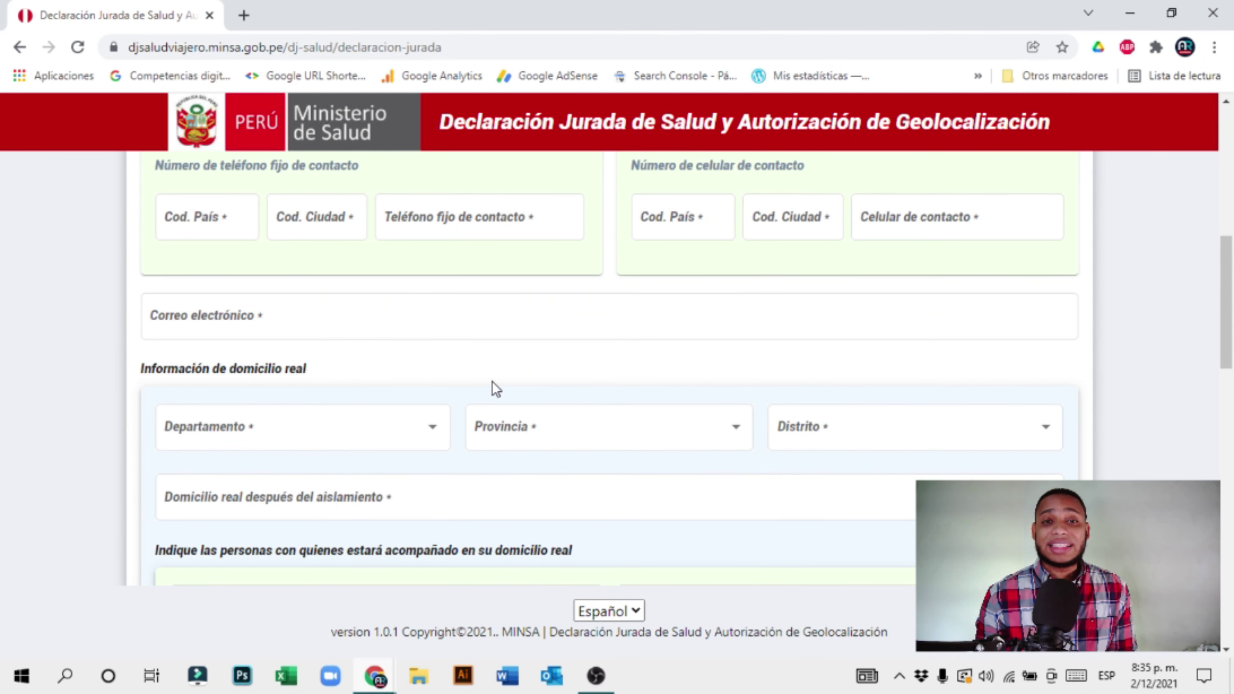
scroll(490, 433, "down", 2)
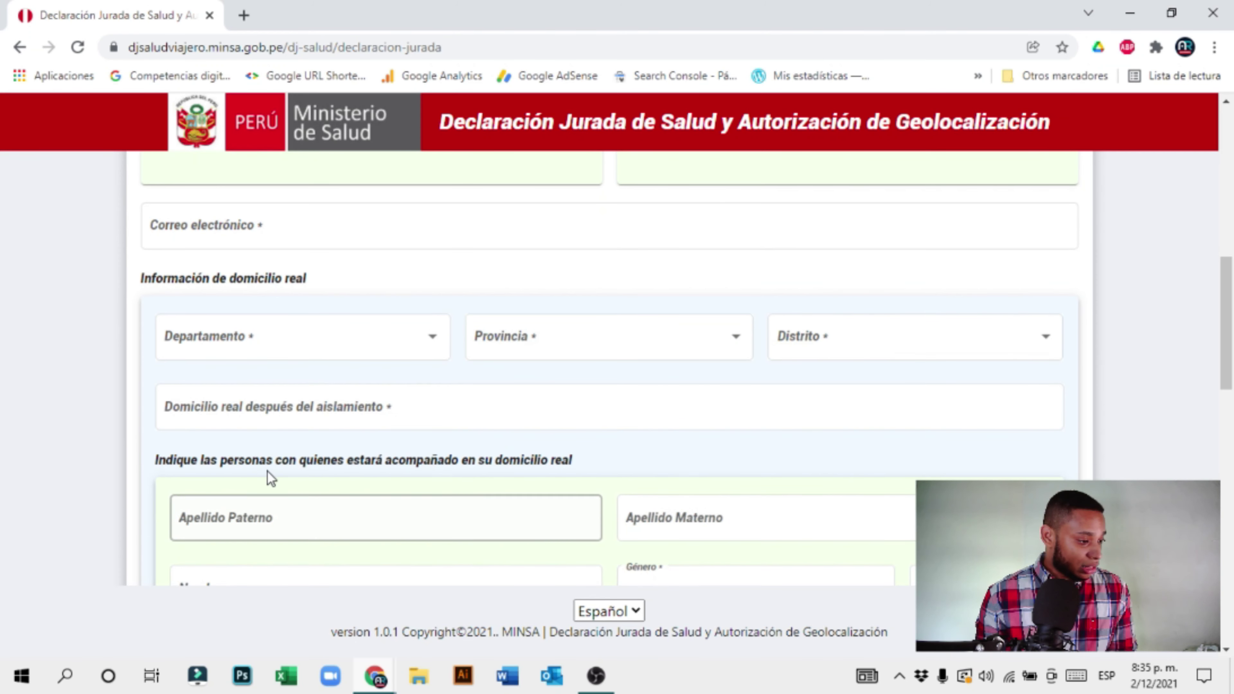
scroll(396, 475, "down", 2)
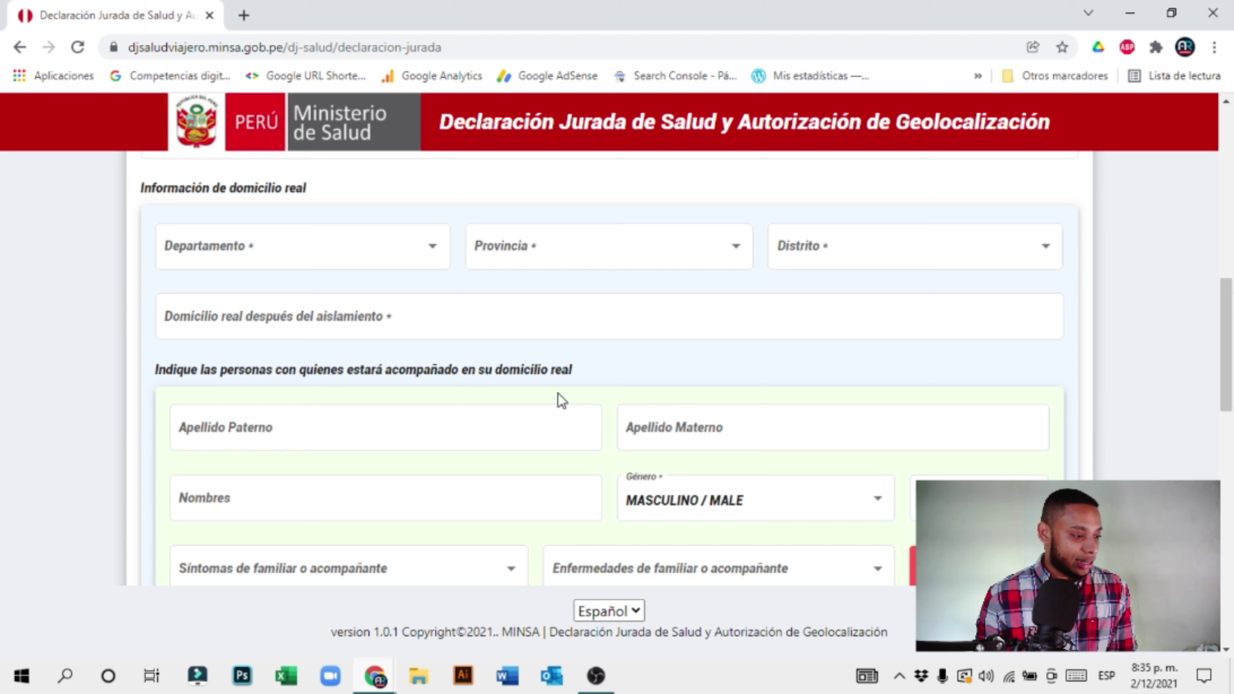
scroll(132, 359, "down", 2)
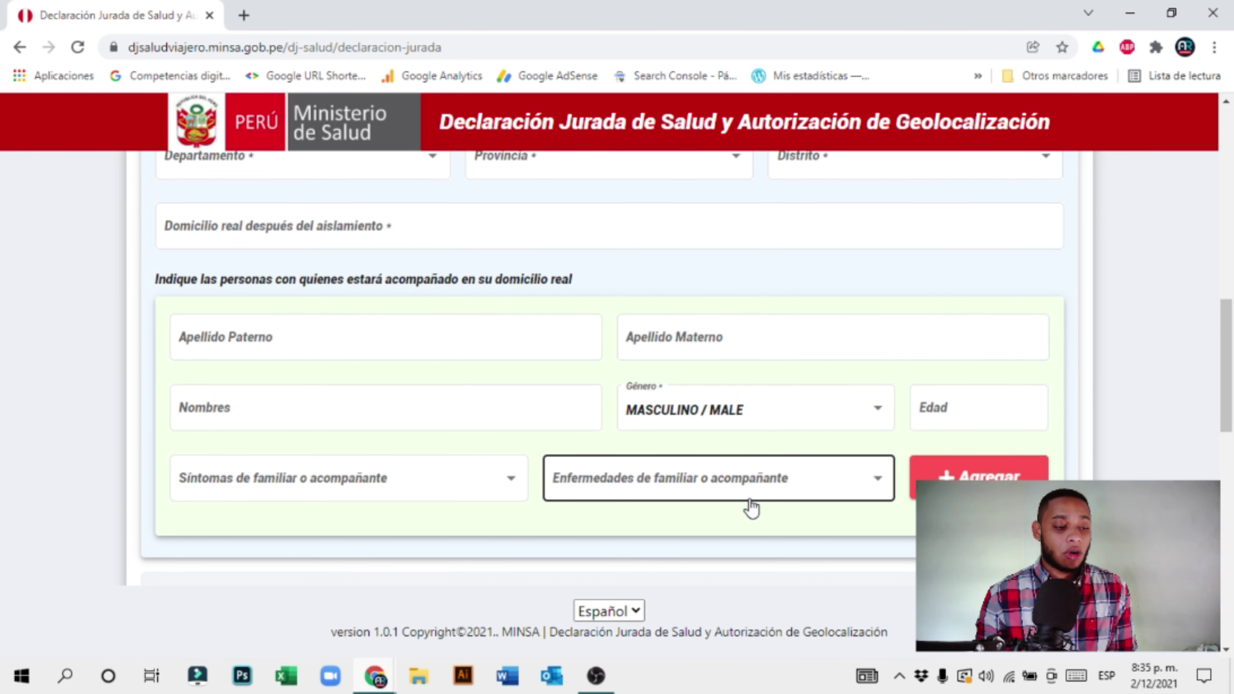
scroll(752, 508, "up", 10)
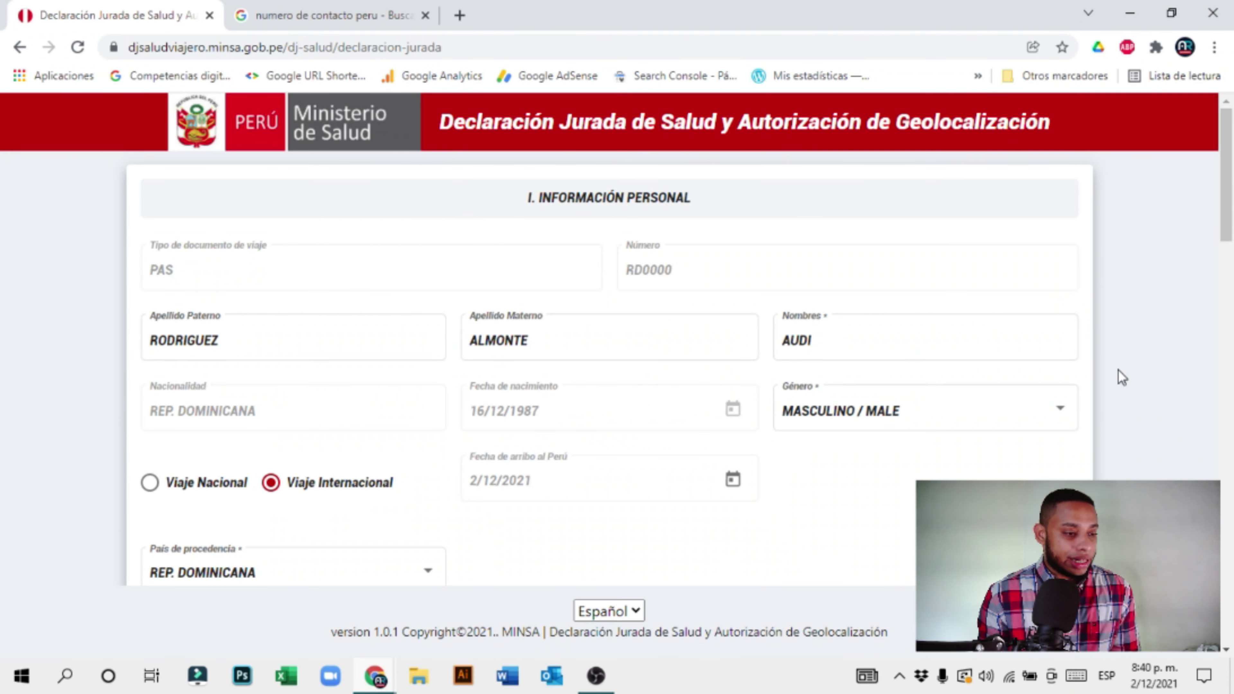
- Review the completed personal information section, from travel and destination data to contact details, home address and companion
scroll(1117, 374, "down", 2)
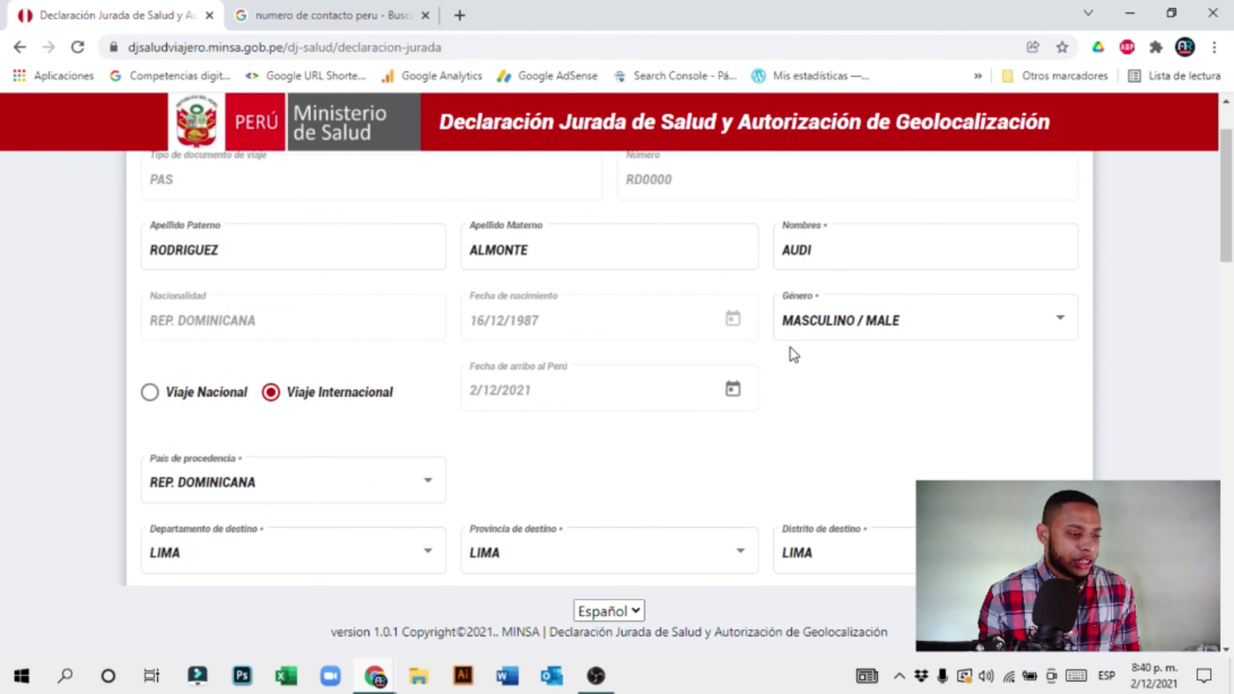
scroll(832, 374, "down", 2)
scroll(447, 380, "down", 2)
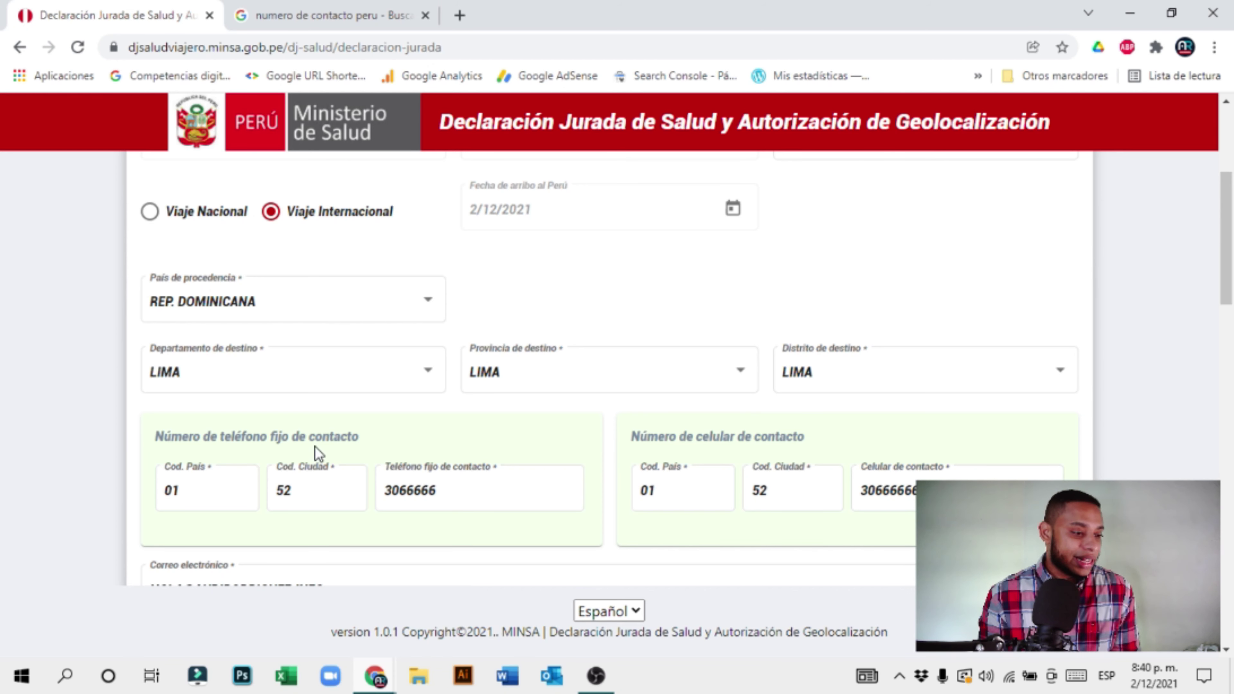
scroll(860, 435, "down", 5)
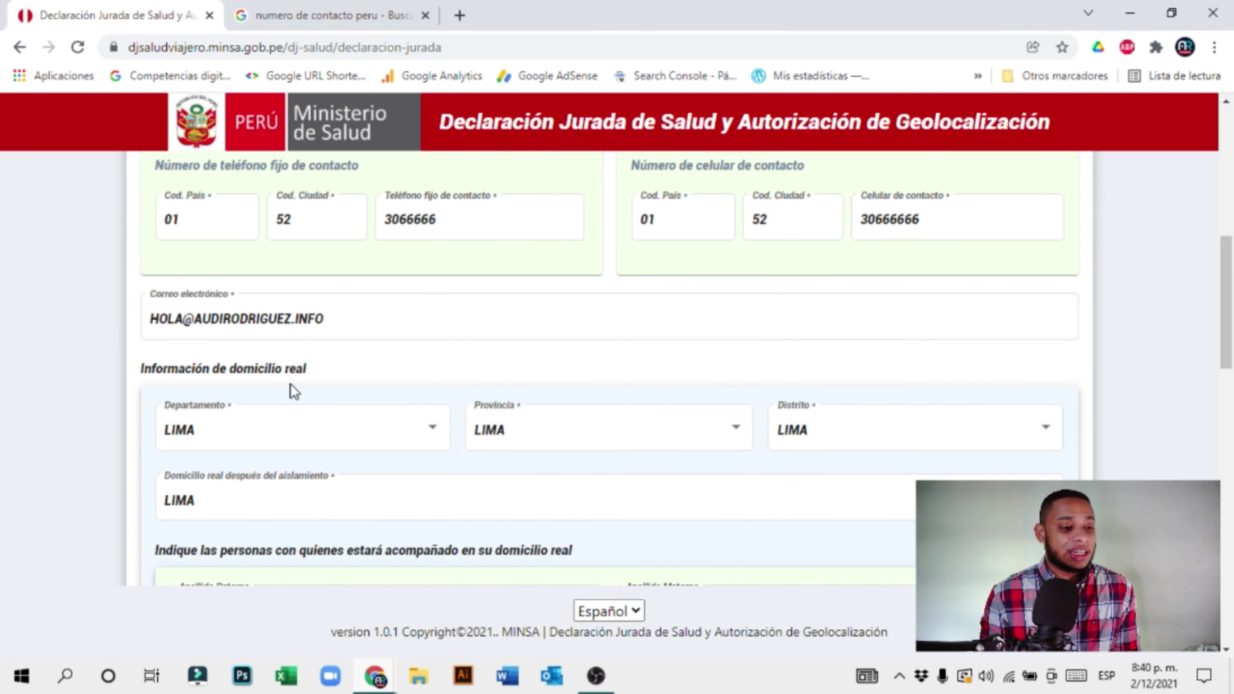
scroll(291, 385, "down", 2)
scroll(300, 396, "down", 2)
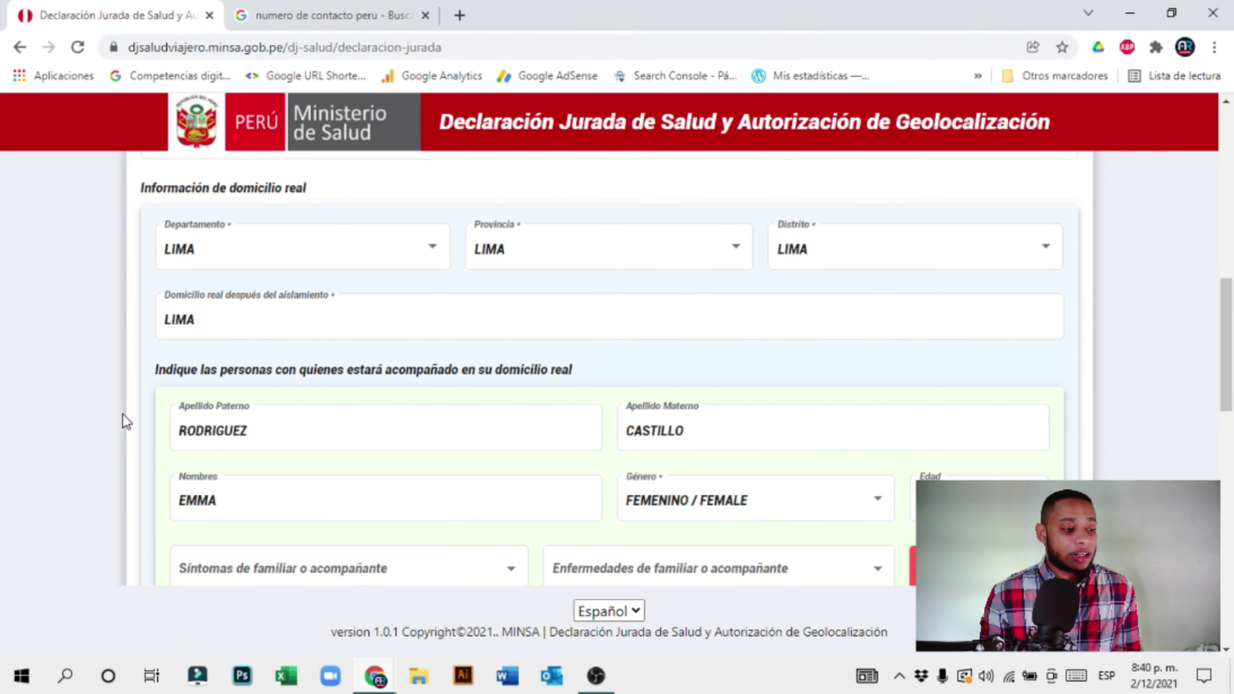
scroll(123, 415, "down", 4)
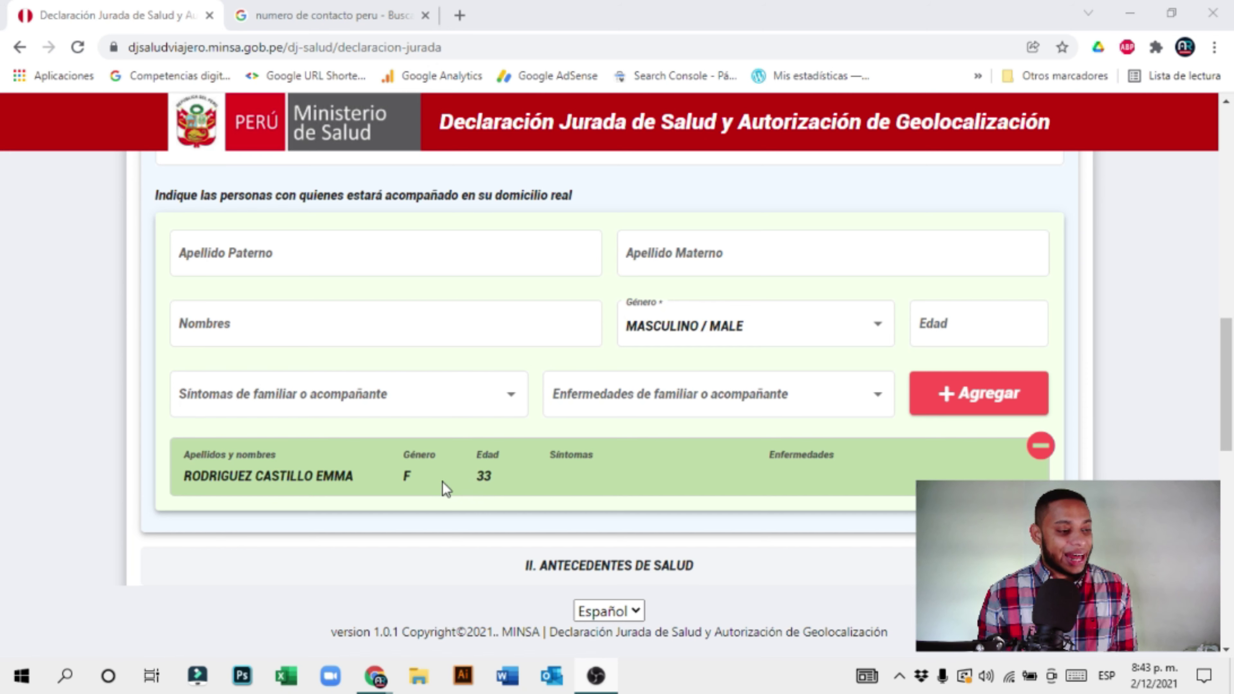
left_click(321, 254)
key("Tab")
left_click(775, 450)
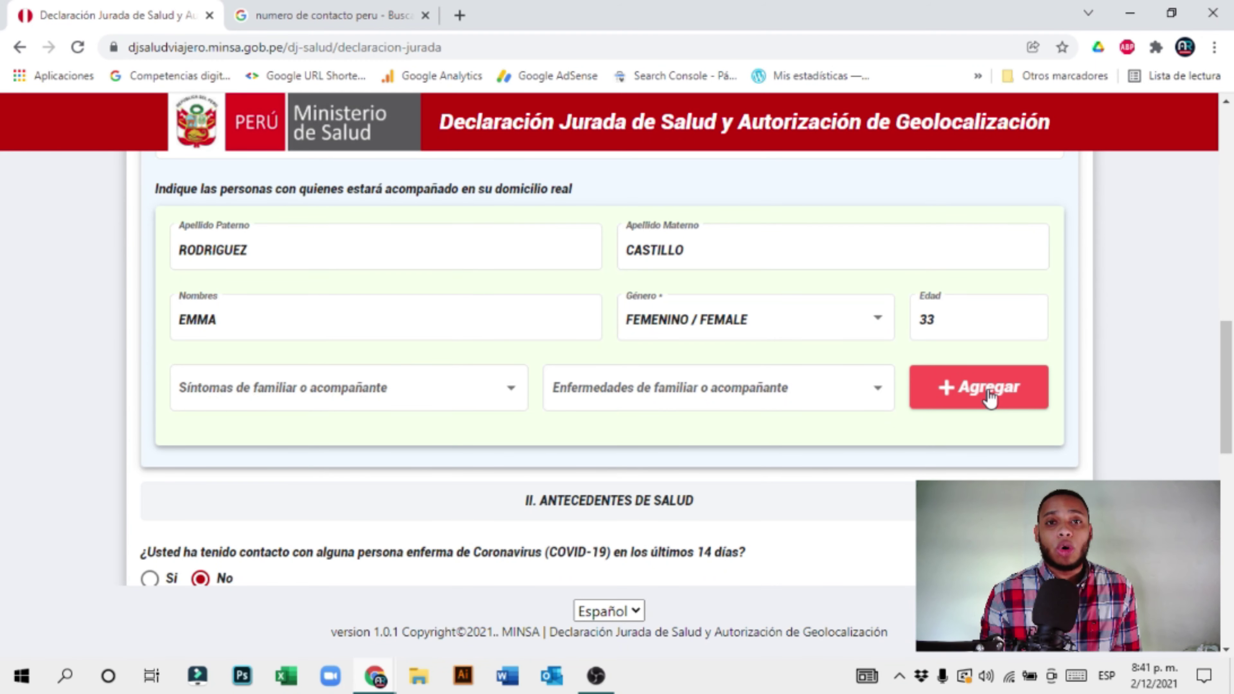
- Accept the geolocation of the declared cell phone and declare under oath that the registered data is truthful
scroll(984, 408, "down", 3)
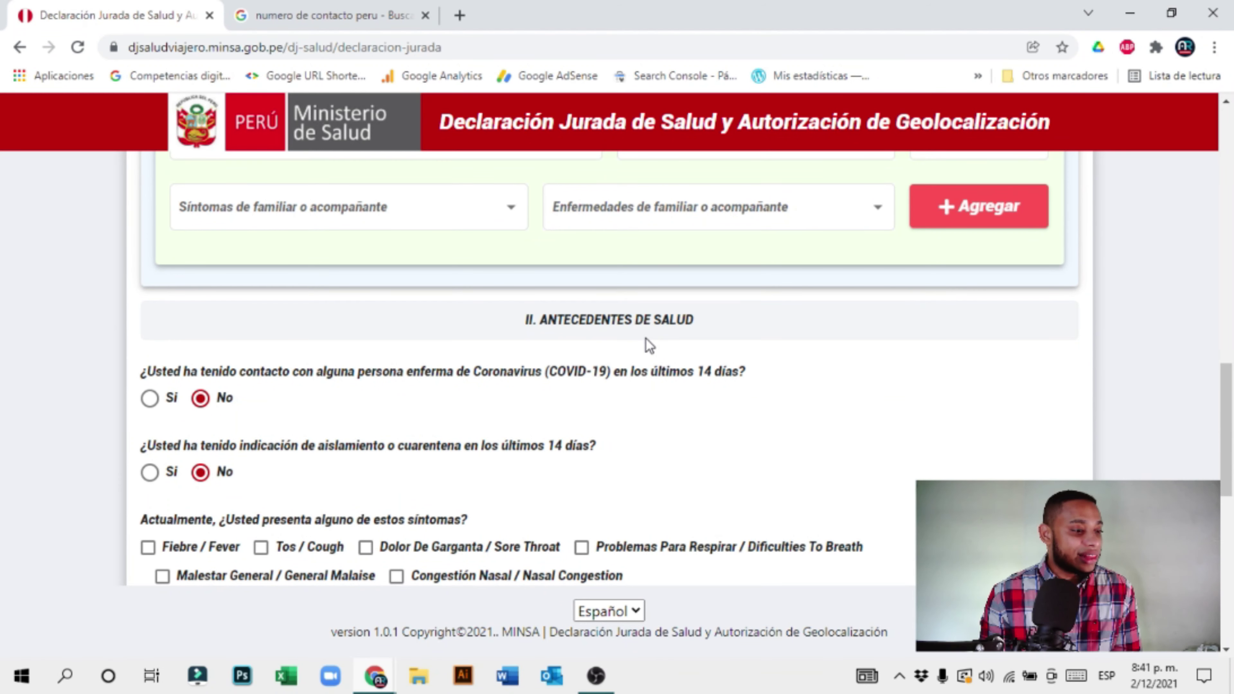
scroll(646, 338, "down", 3)
scroll(309, 257, "up", 3)
scroll(228, 374, "down", 1)
scroll(272, 360, "down", 1)
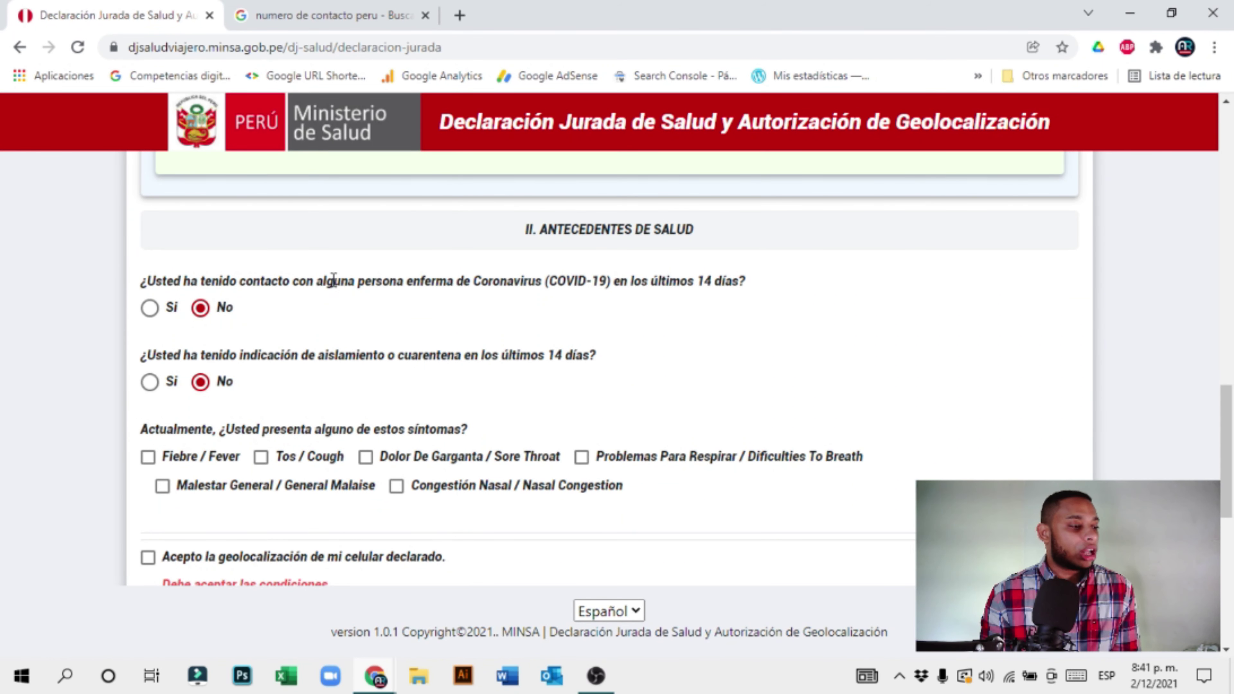
scroll(213, 384, "down", 3)
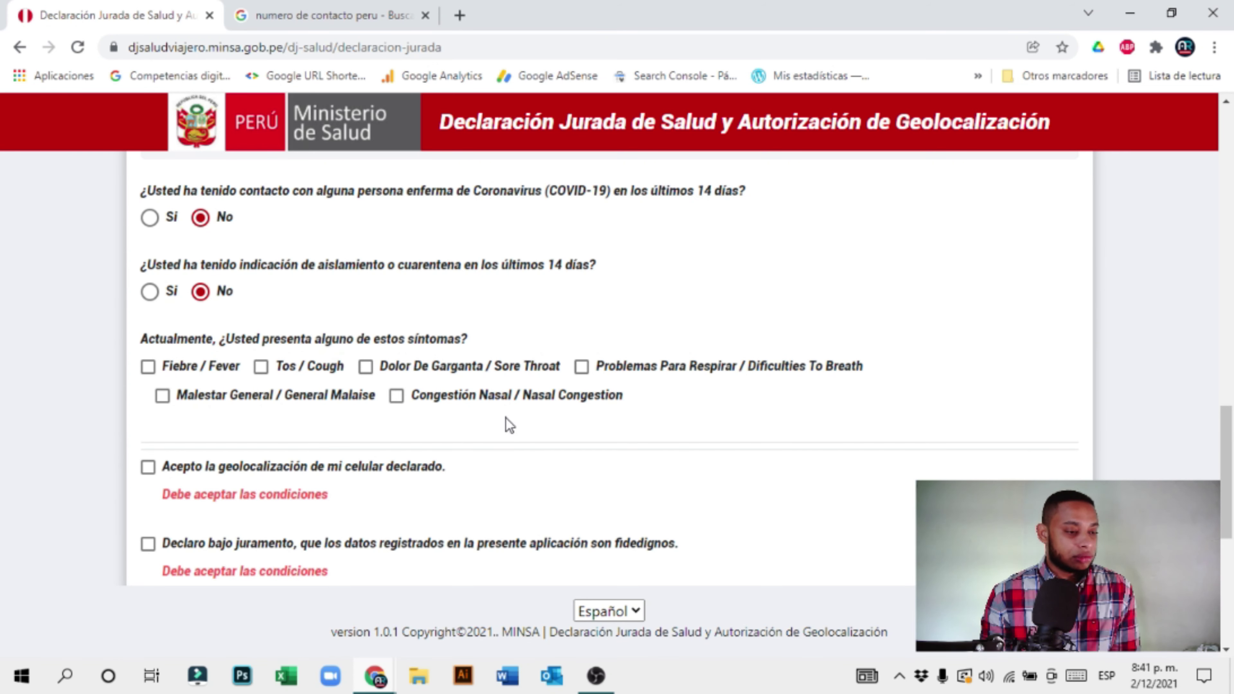
scroll(557, 414, "down", 3)
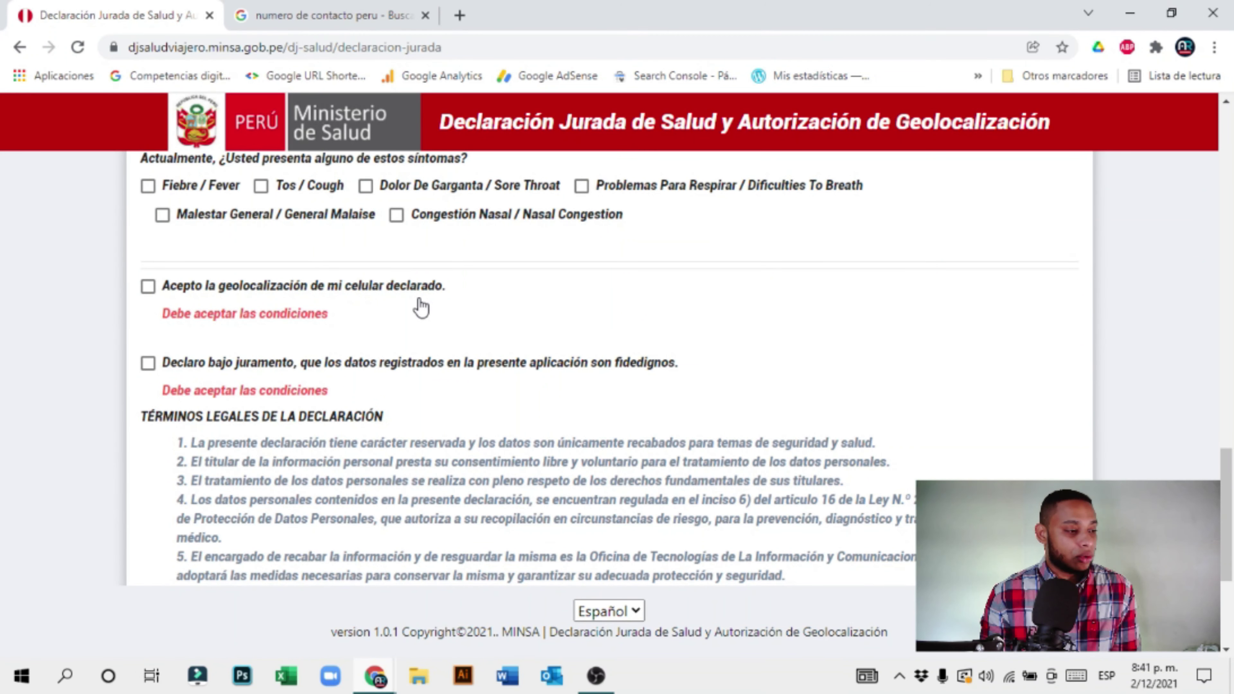
left_click(148, 286)
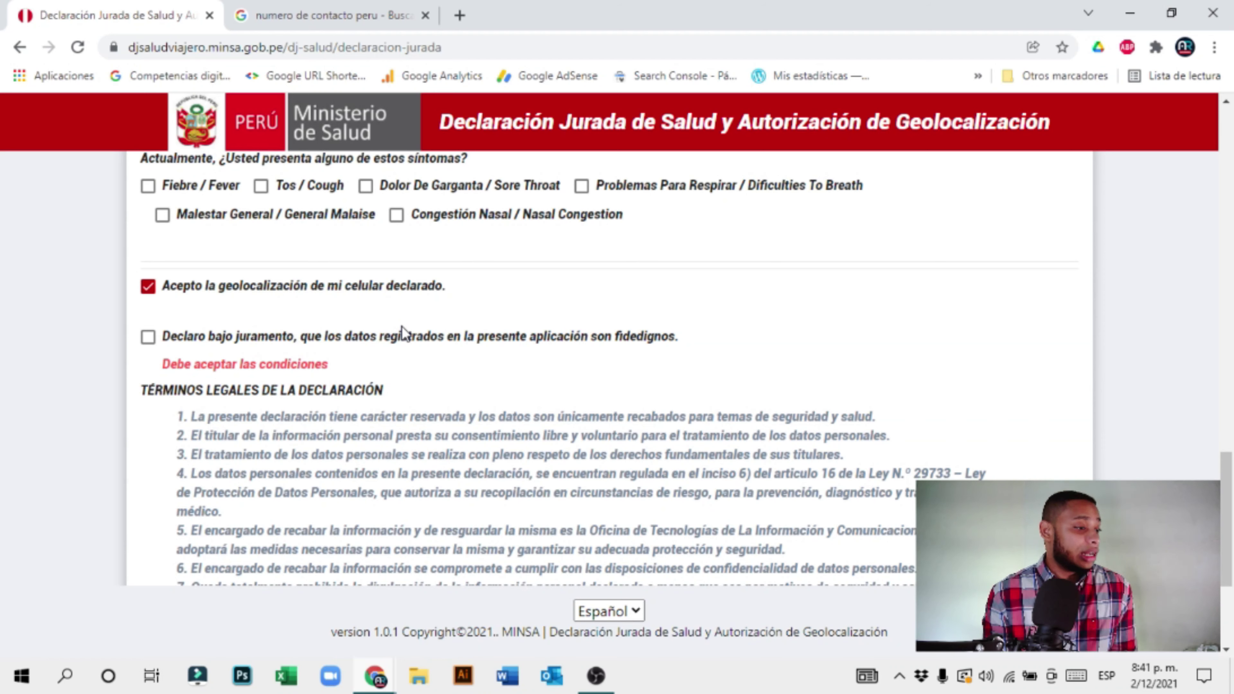
scroll(369, 348, "down", 2)
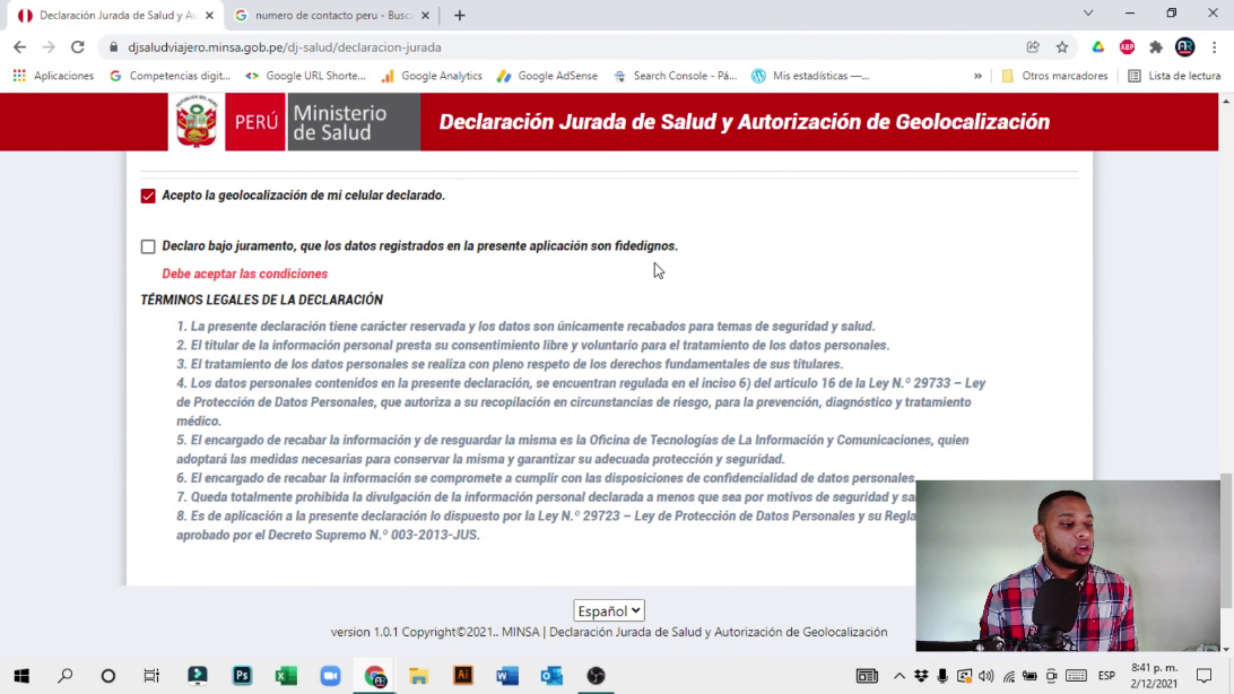
left_click(190, 247)
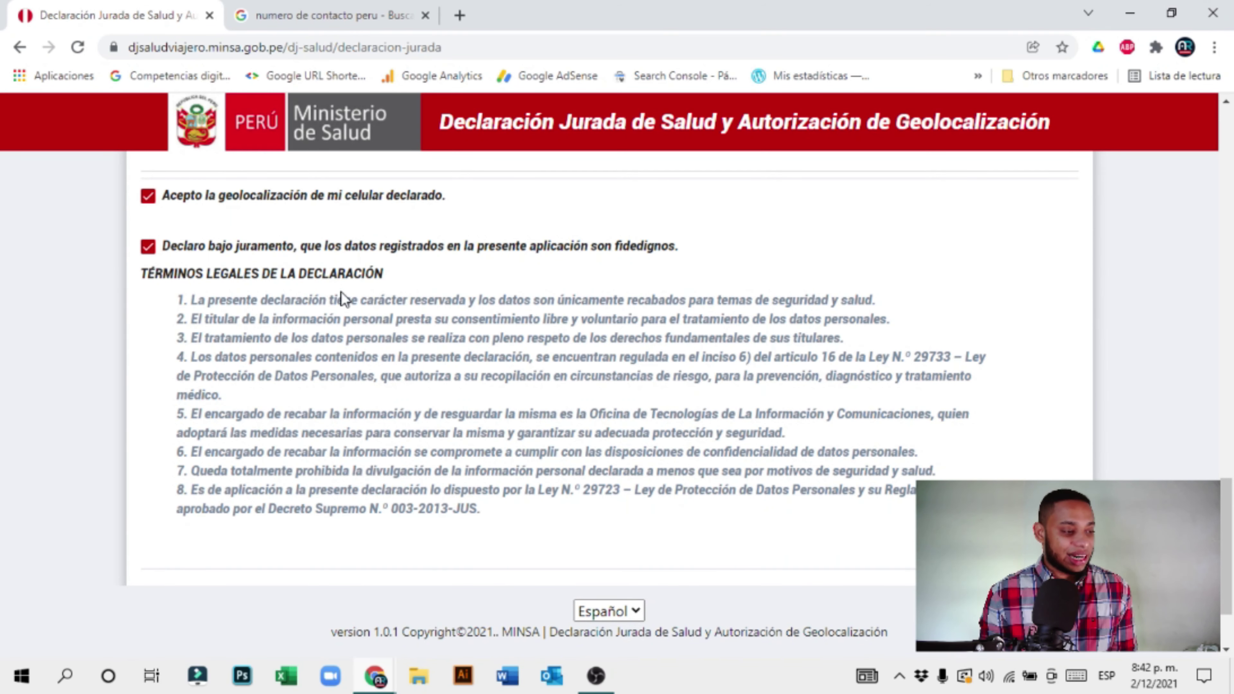
- Submit the completed health declaration for registration below the legal terms
scroll(359, 340, "down", 3)
scroll(381, 401, "up", 5)
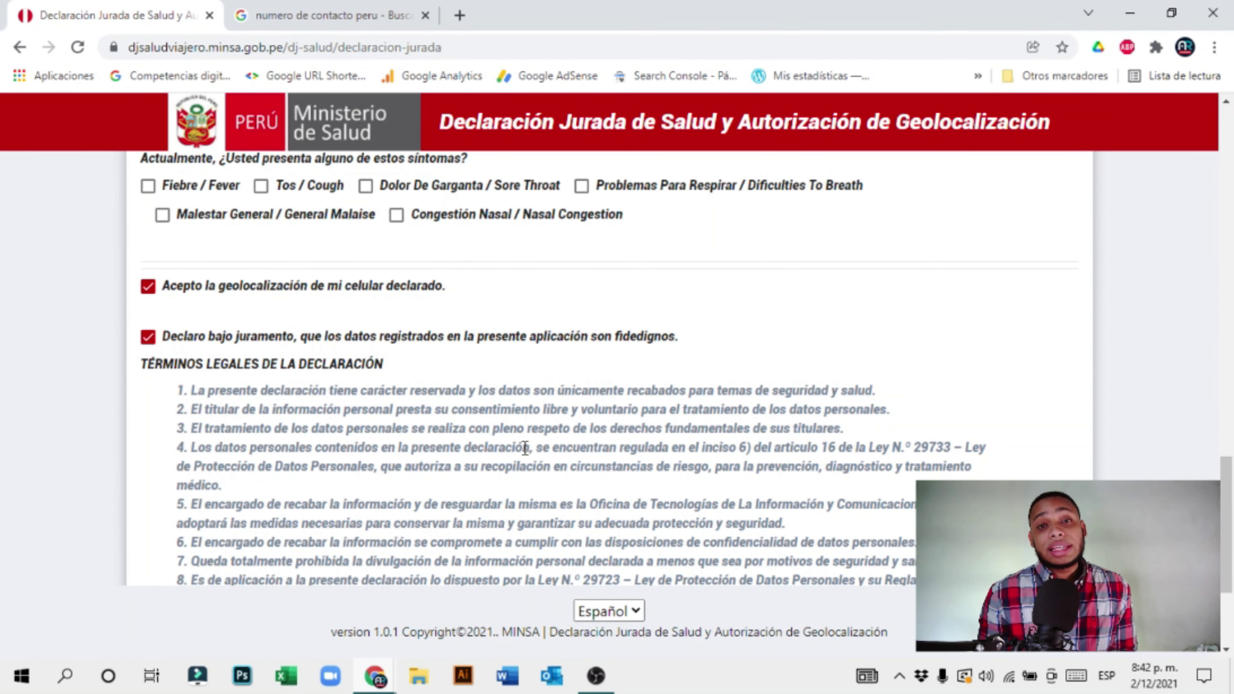
scroll(724, 545, "down", 3)
scroll(725, 547, "up", 6)
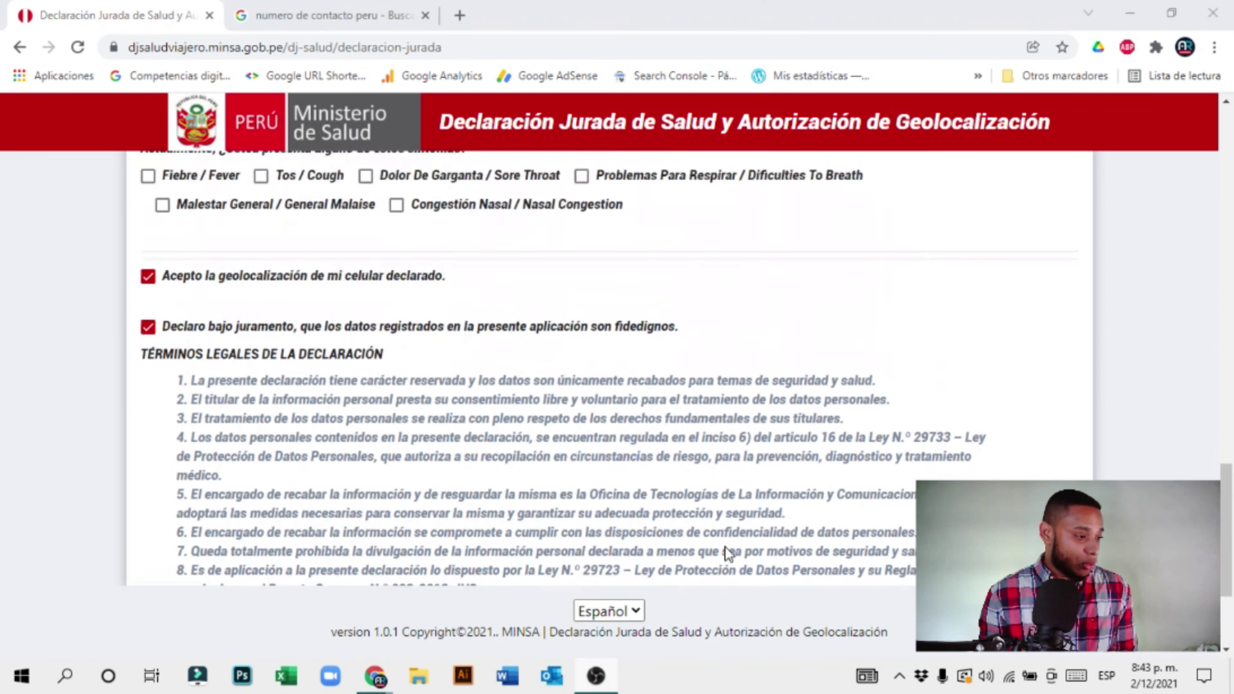
scroll(725, 549, "down", 5)
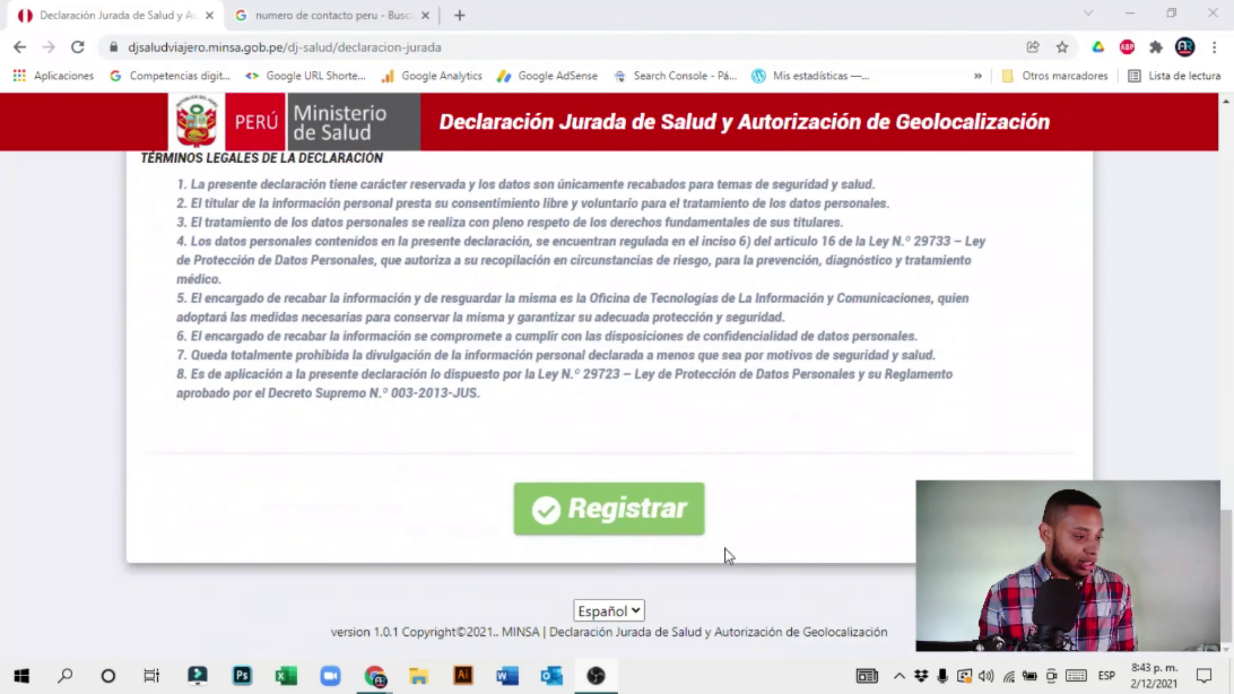
left_click(642, 521)
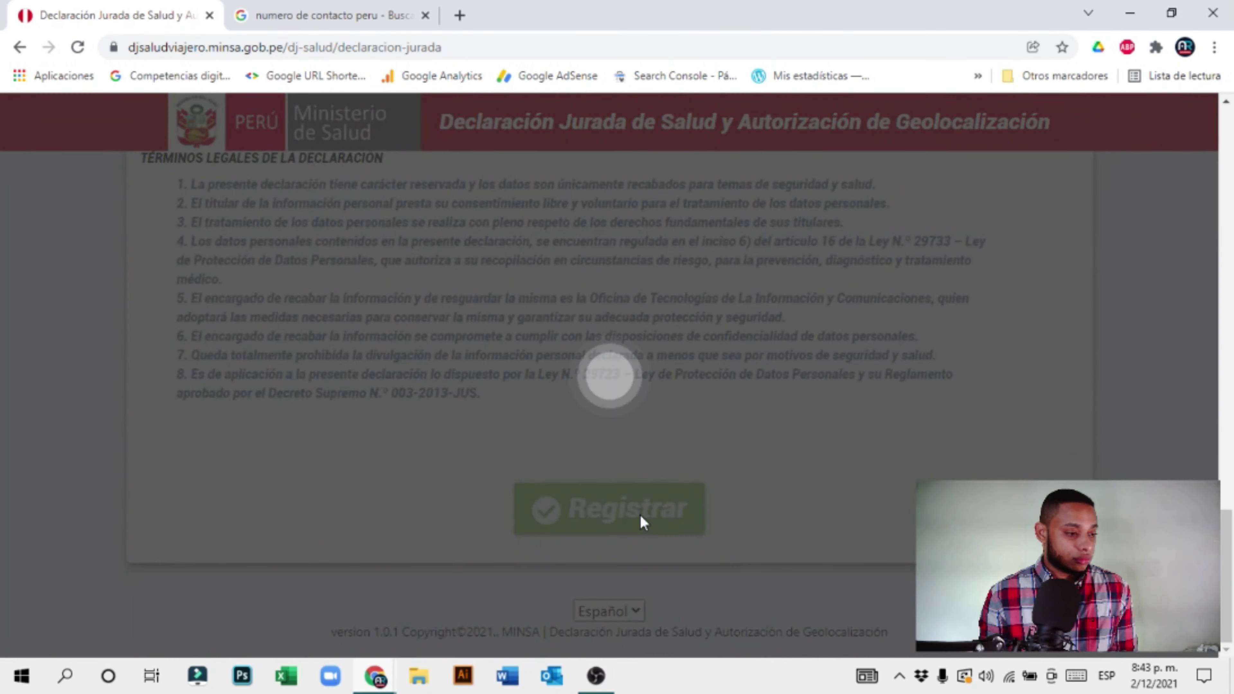
- Read through the generated sworn health declaration, including the personal details, symptom table and commitment clauses
scroll(623, 345, "down", 2)
scroll(622, 346, "up", 2)
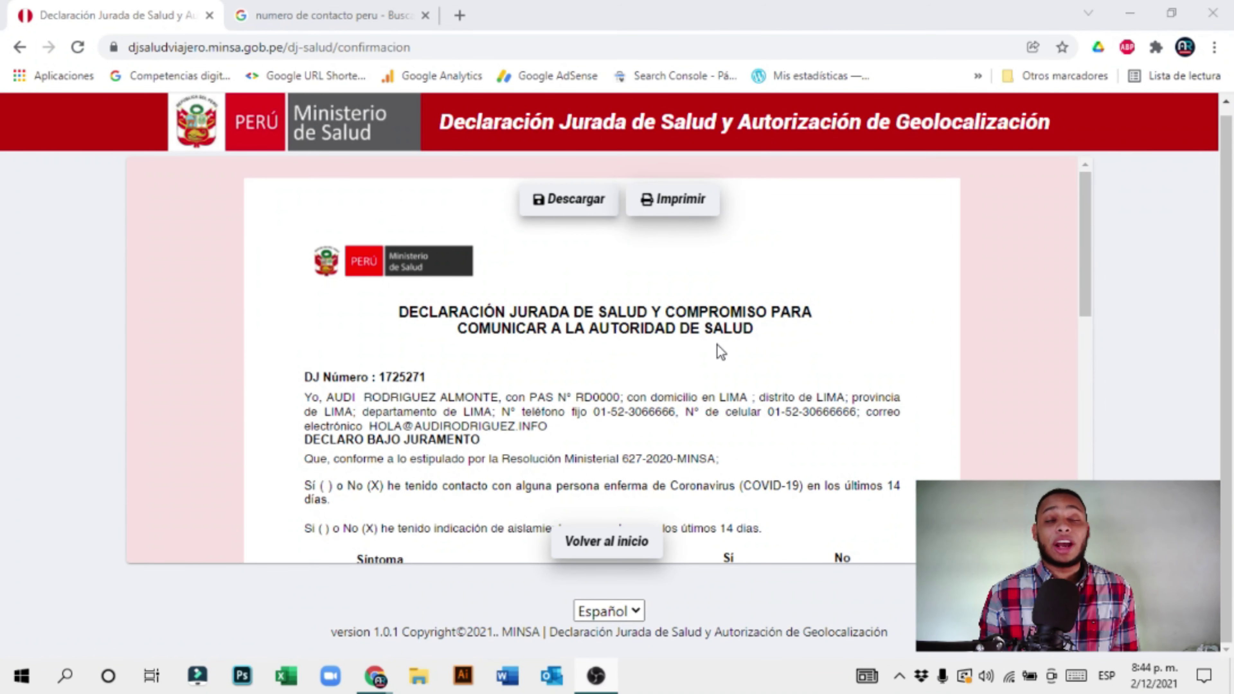
scroll(721, 351, "down", 2)
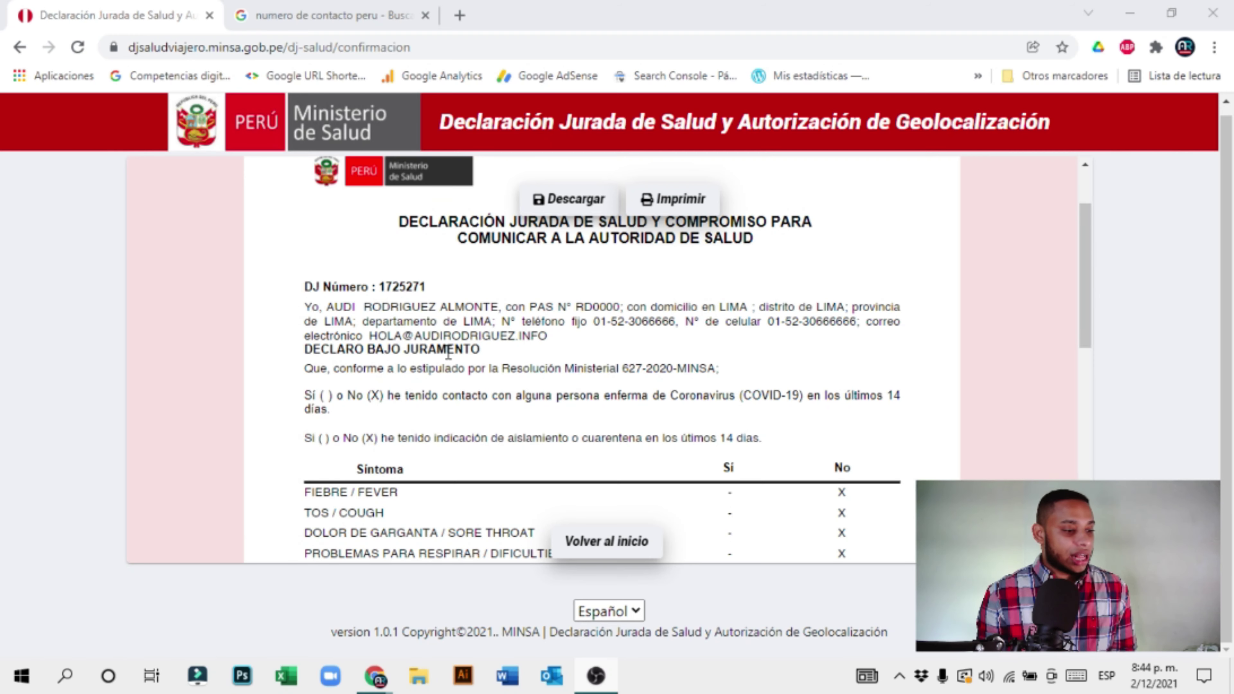
scroll(778, 467, "down", 1)
scroll(779, 470, "down", 3)
scroll(815, 338, "down", 2)
scroll(489, 323, "down", 4)
scroll(462, 328, "up", 2)
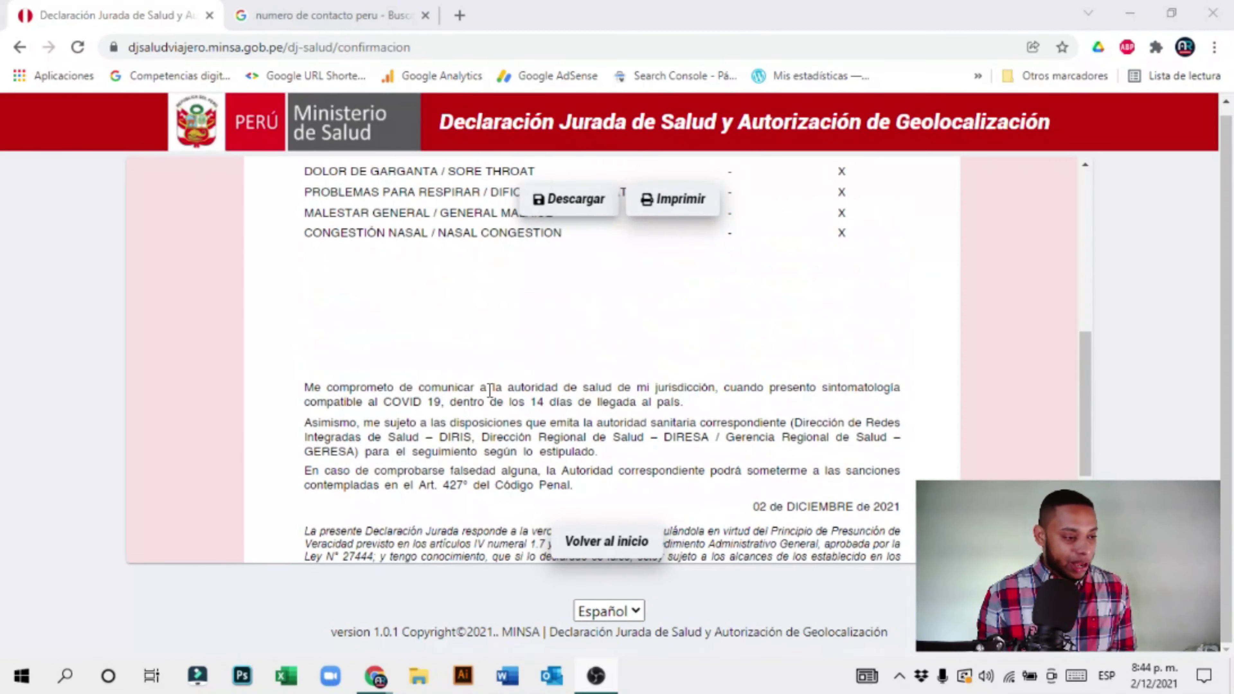